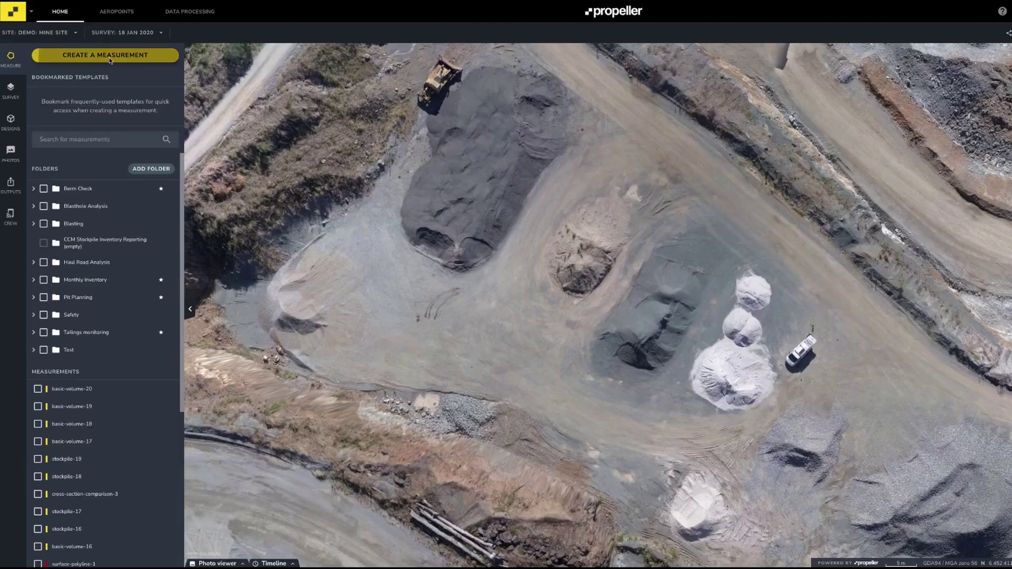
# - Outline the small stockpile with a four-corner polygon as a new Basic Volume measurement
pyautogui.click(110, 57)
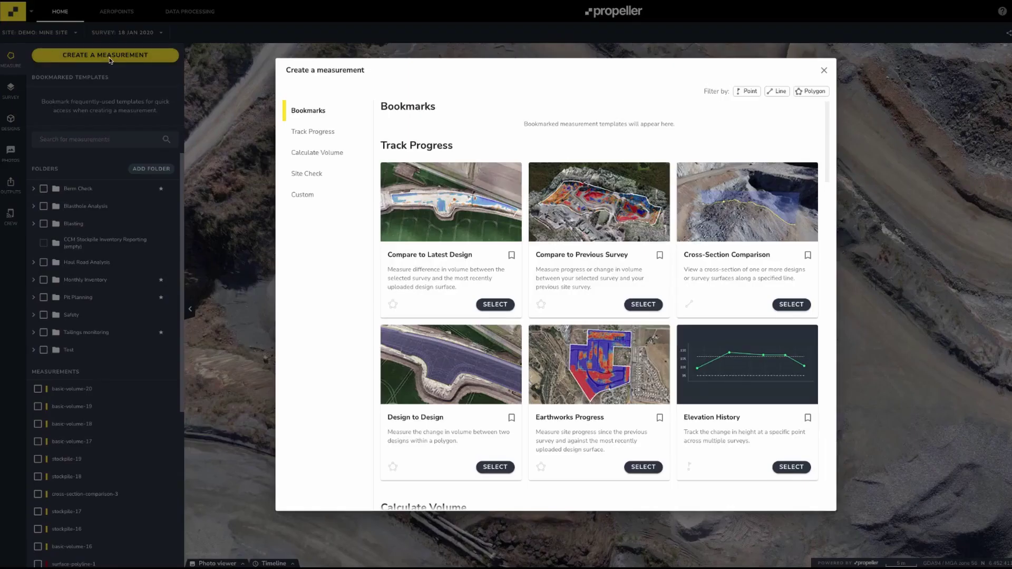
pyautogui.scroll(-5, 446, 326)
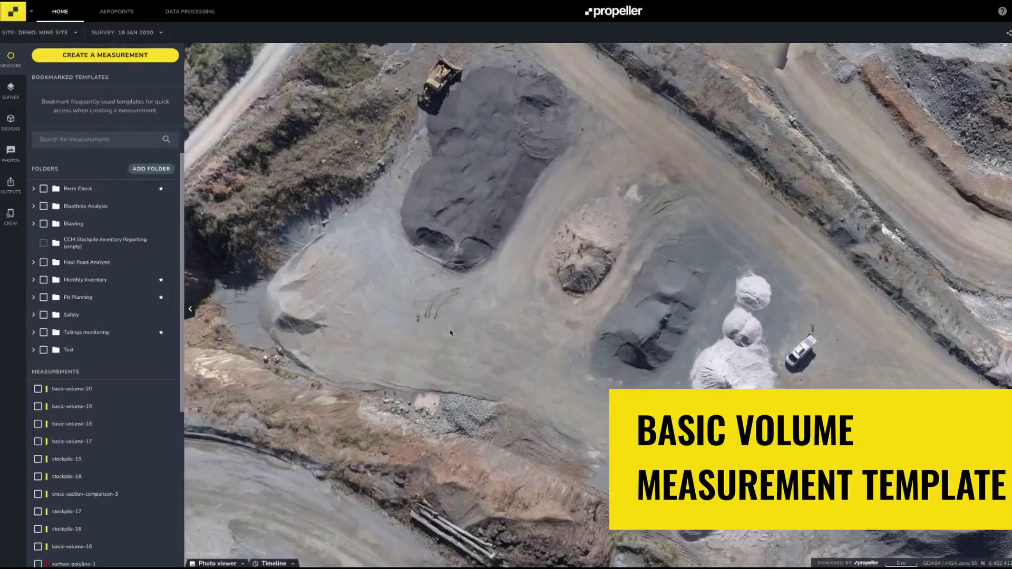
pyautogui.click(550, 228)
pyautogui.click(597, 189)
pyautogui.click(560, 304)
pyautogui.click(533, 280)
pyautogui.click(551, 228)
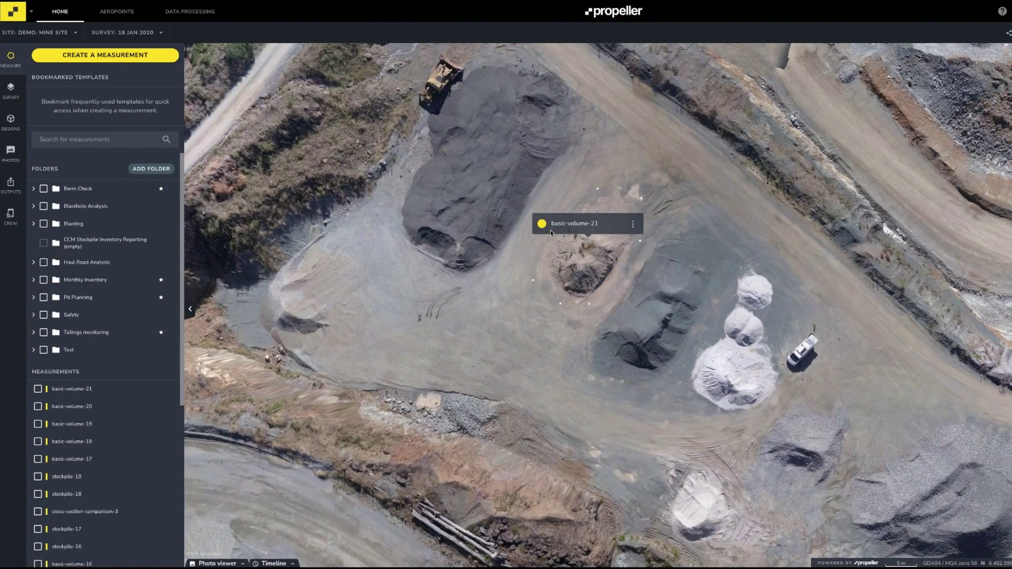
# - Calculate basic-volume-21 as a Smart Volume and tilt the 3D view of it
pyautogui.click(551, 232)
pyautogui.click(133, 128)
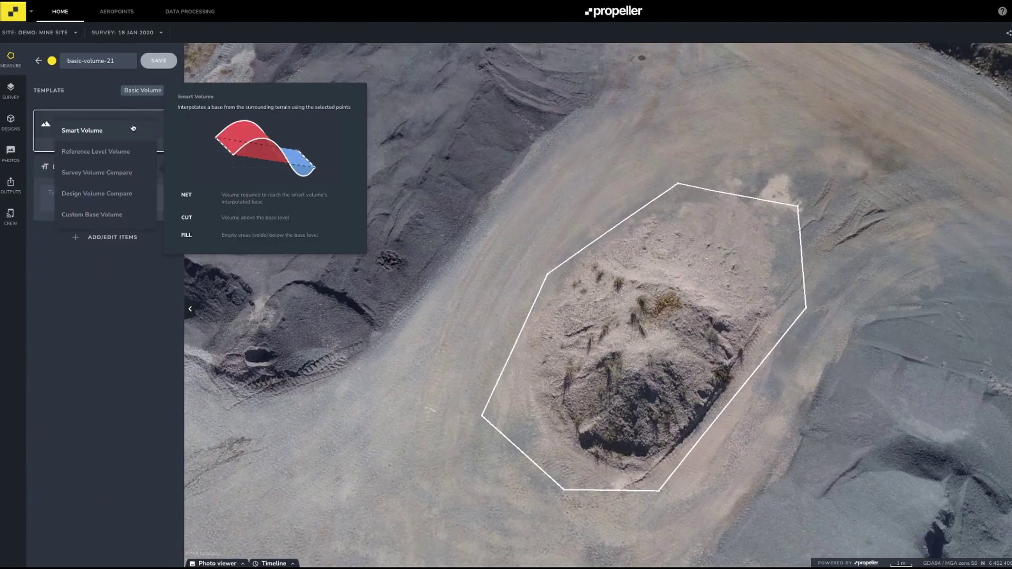
pyautogui.click(133, 128)
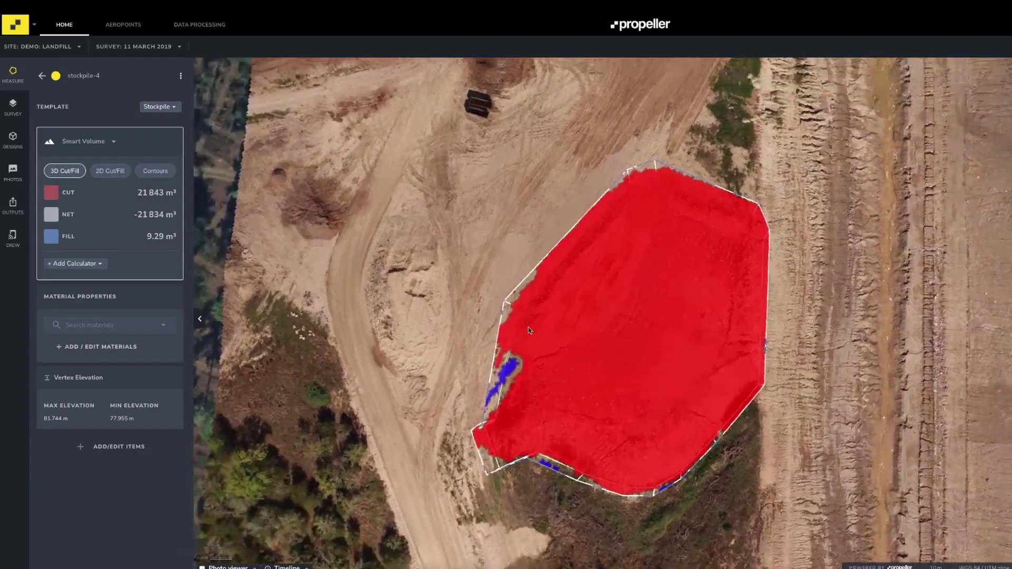
pyautogui.moveTo(528, 327); pyautogui.dragTo(505, 207, button='middle')
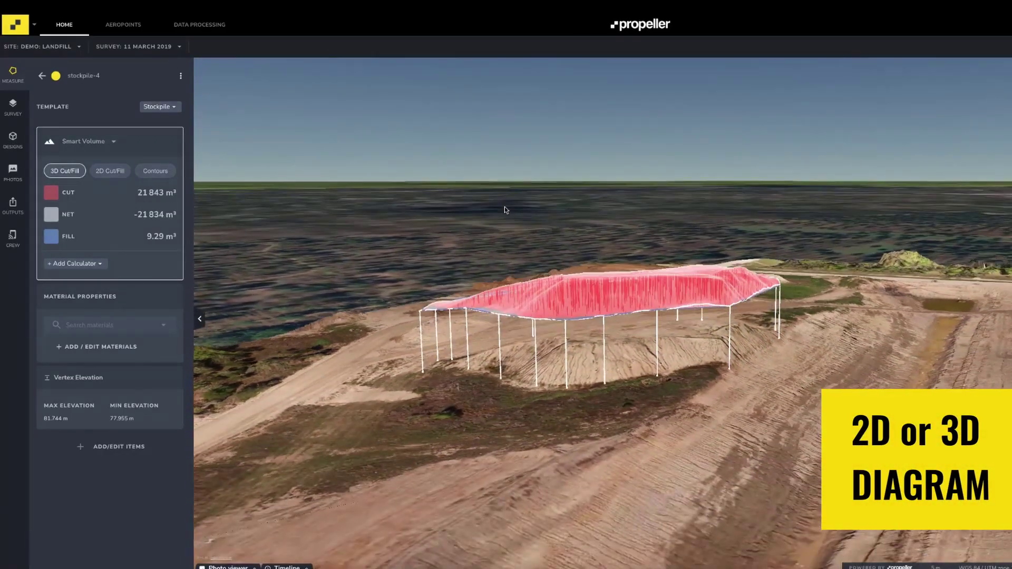
# - Orbit the 3D view around the stockpile-4 volume
pyautogui.moveTo(510, 303); pyautogui.dragTo(564, 337, button='middle')
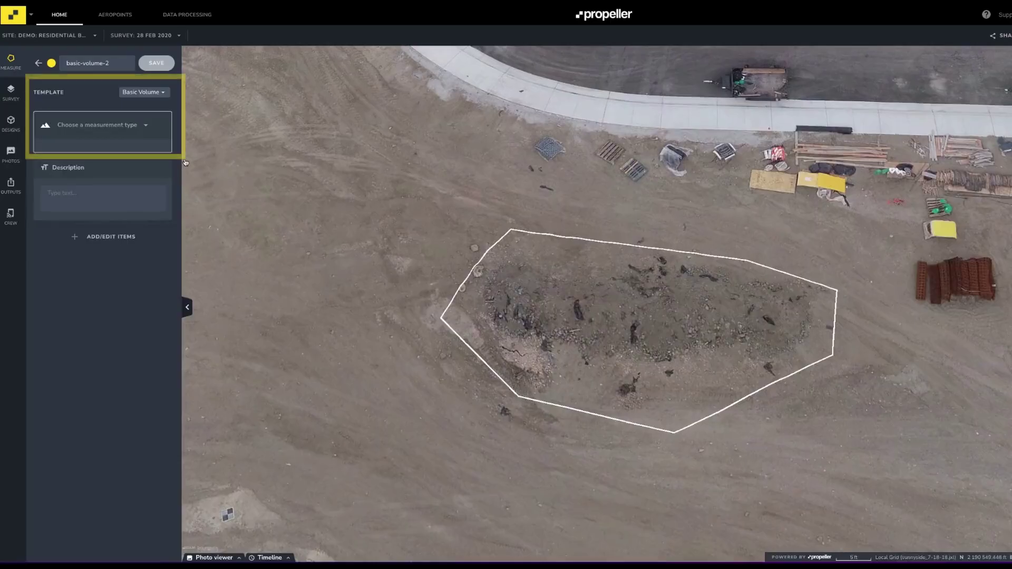
# - Set basic-volume-2's measurement type to Smart Volume
pyautogui.click(128, 126)
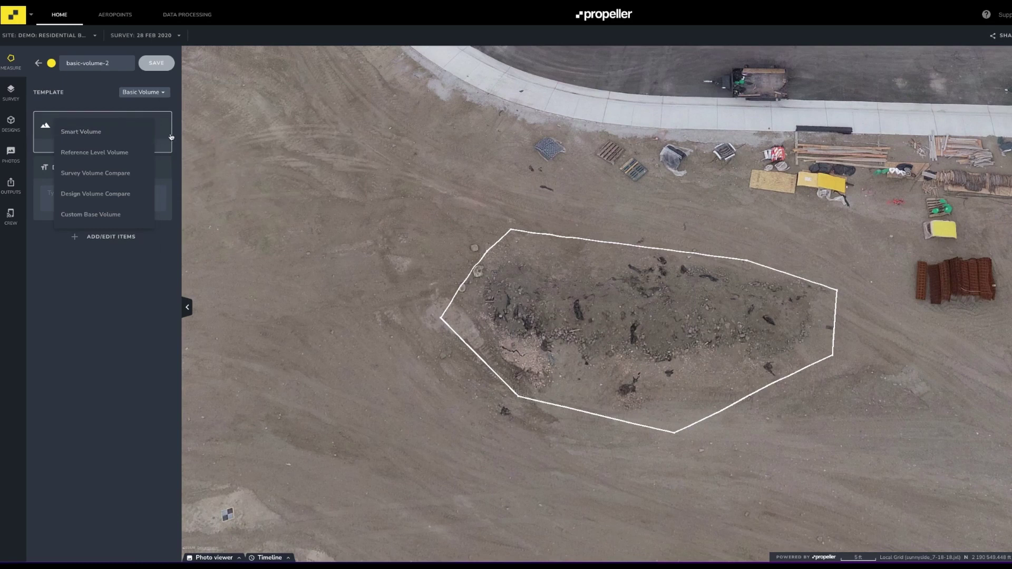
pyautogui.click(122, 132)
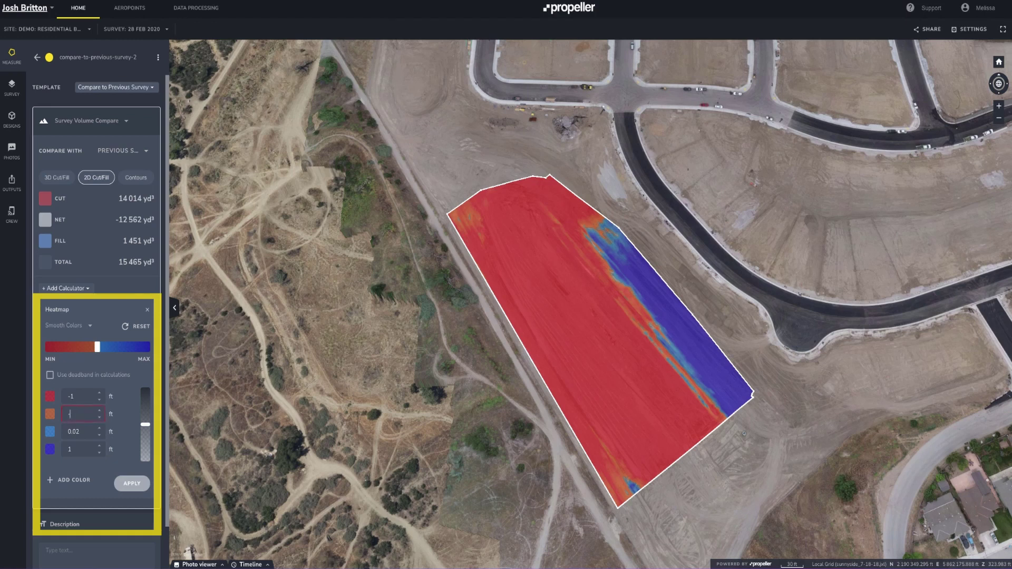
# - Change a heatmap threshold to 0.5, add colour bands, and lower the heatmap opacity
pyautogui.doubleClick(84, 431)
pyautogui.write('0.5')
pyautogui.click(60, 477)
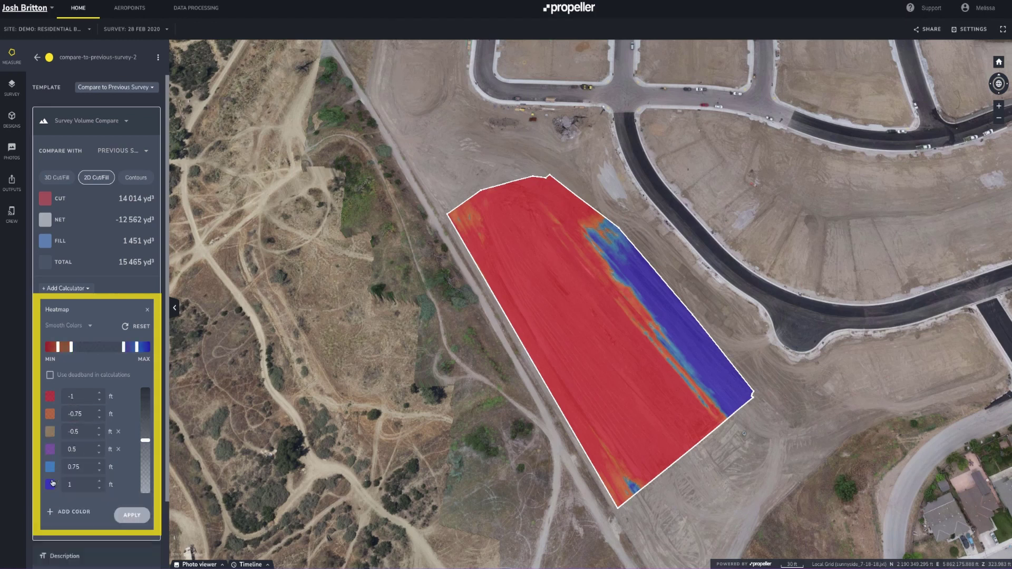
pyautogui.click(126, 515)
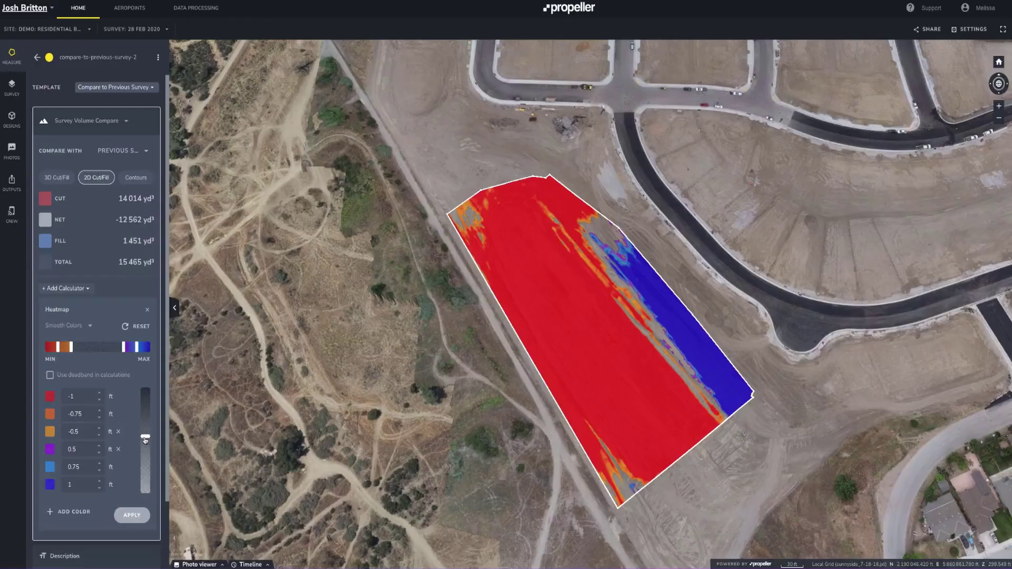
pyautogui.moveTo(145, 441); pyautogui.dragTo(145, 451)
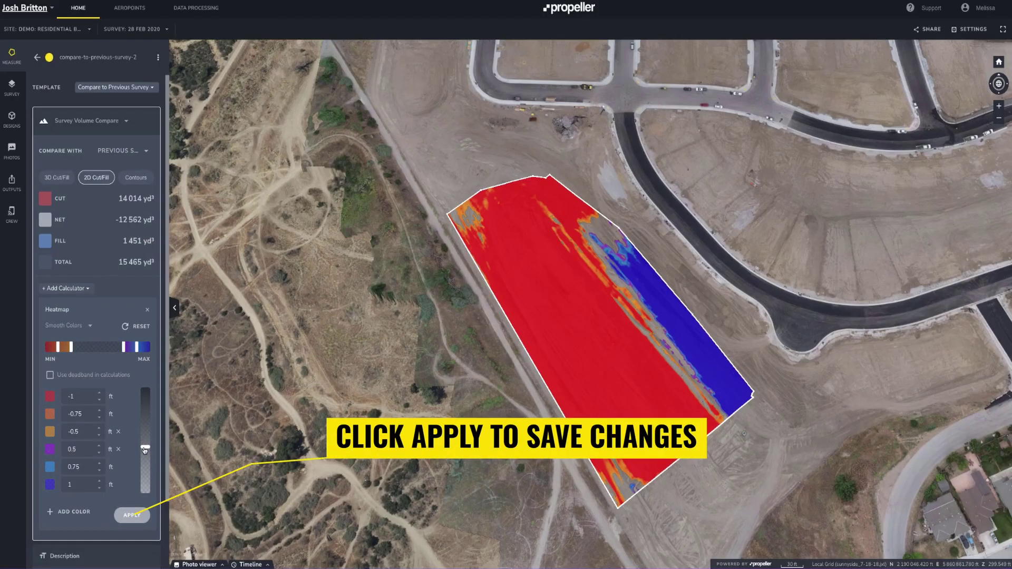
pyautogui.click(132, 516)
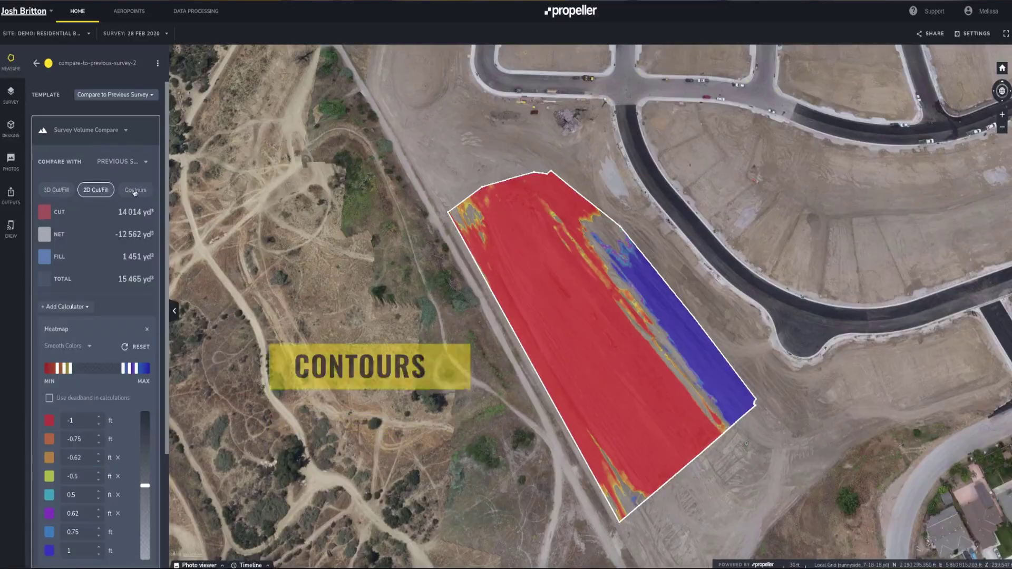
pyautogui.click(134, 191)
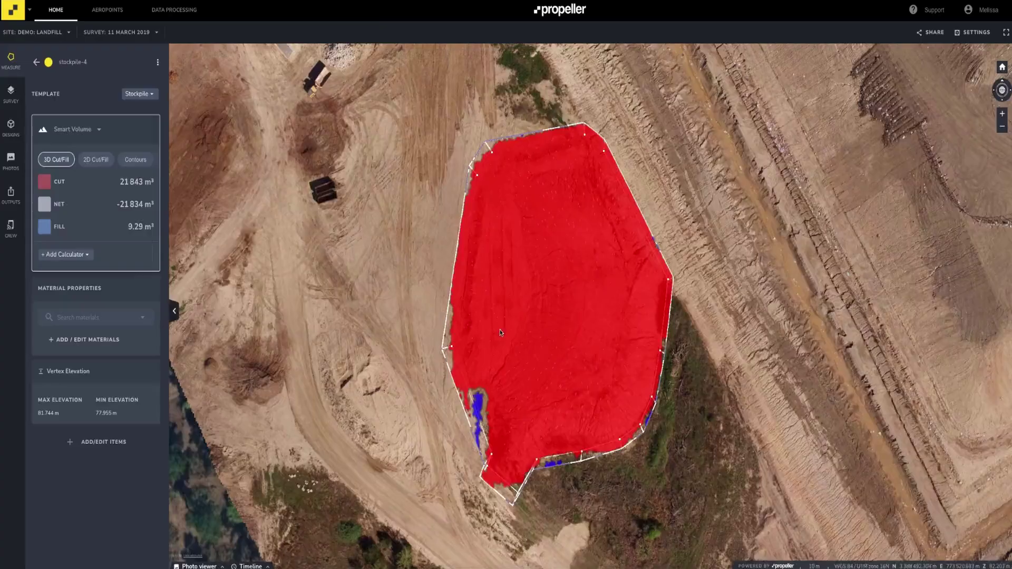
pyautogui.moveTo(499, 330); pyautogui.dragTo(505, 356, button='middle')
# - Rotate and lower the 3D view to see stockpile-4's red cut surface from the side
pyautogui.moveTo(522, 393); pyautogui.dragTo(731, 407, button='middle')
pyautogui.scroll(5, 730, 406)
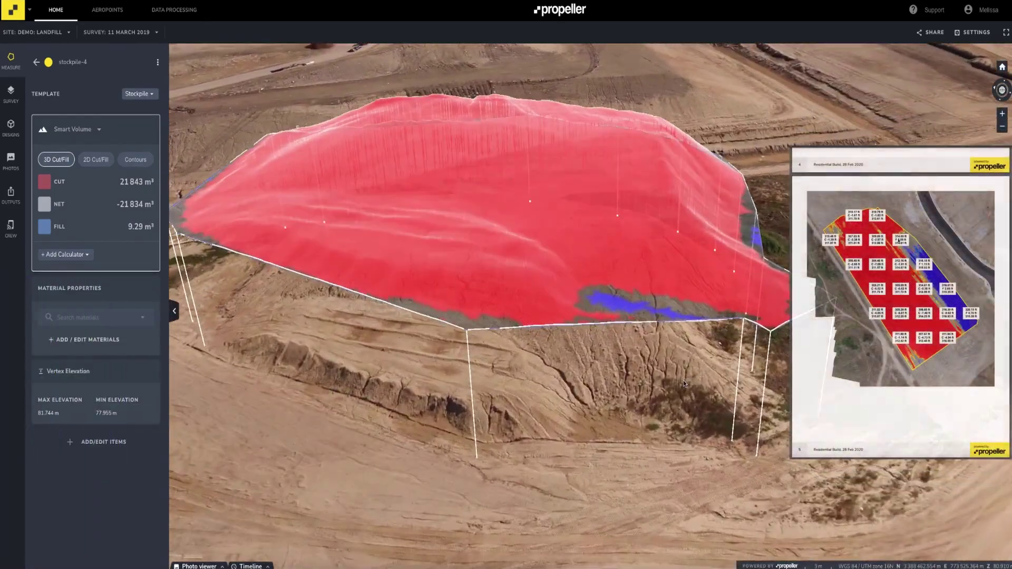
pyautogui.moveTo(684, 384); pyautogui.dragTo(703, 349, button='middle')
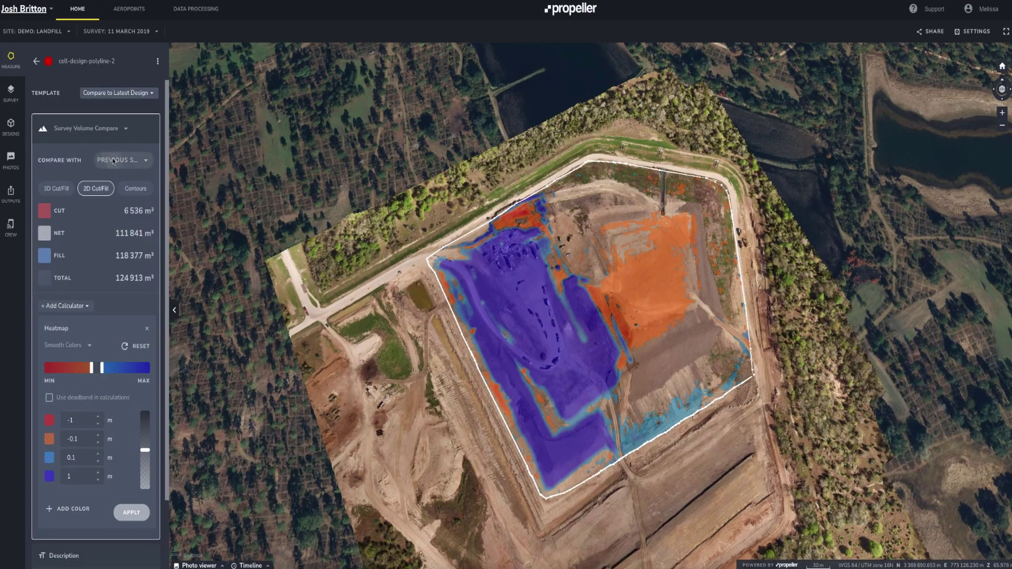
# - Show the surveys and designs listed under Compare With for cell-design-polyline-2
pyautogui.click(113, 161)
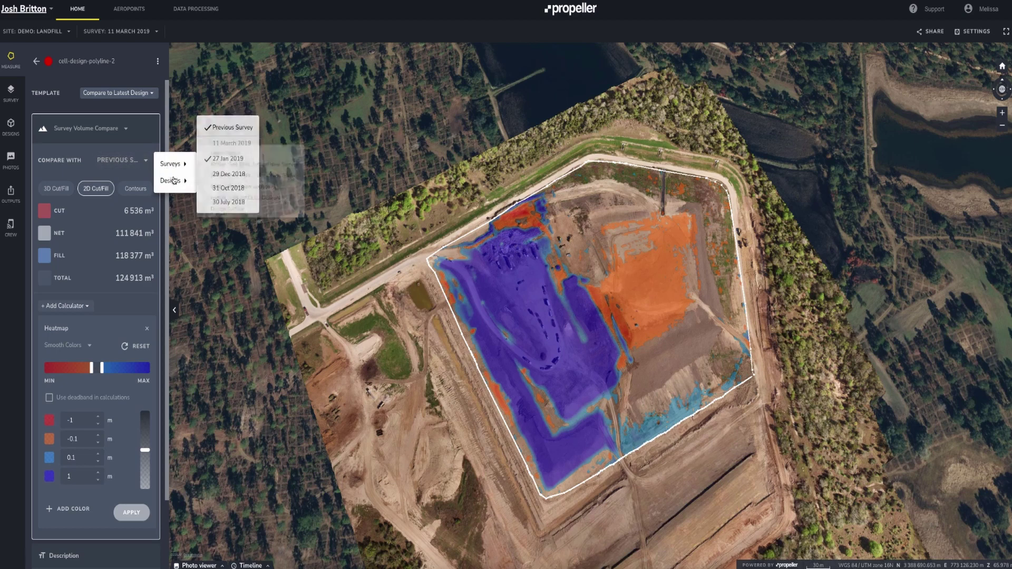
pyautogui.moveTo(174, 181)
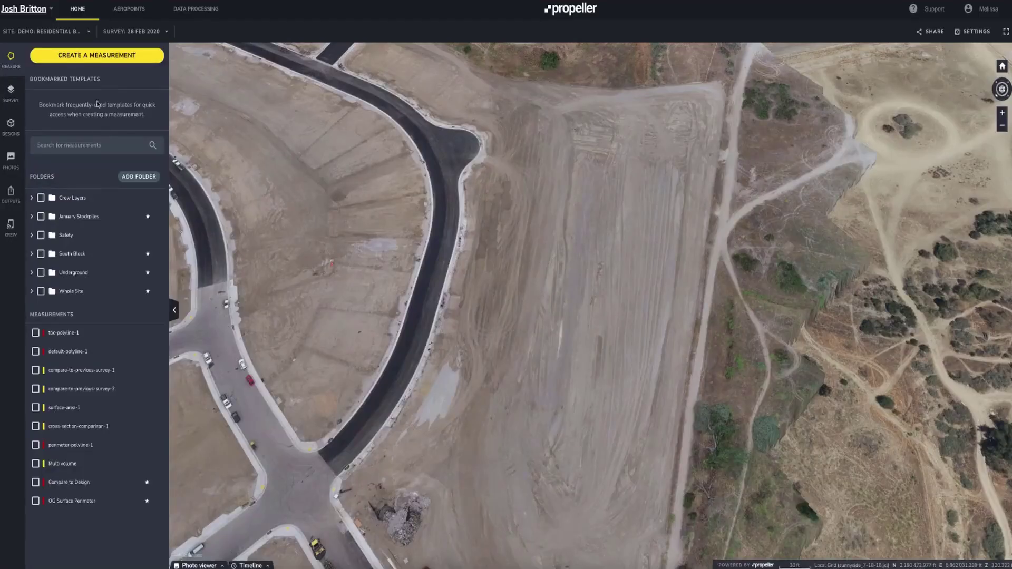
# - Draw a nine-corner Compare to Previous Survey outline around the graded area east of the road
pyautogui.click(100, 57)
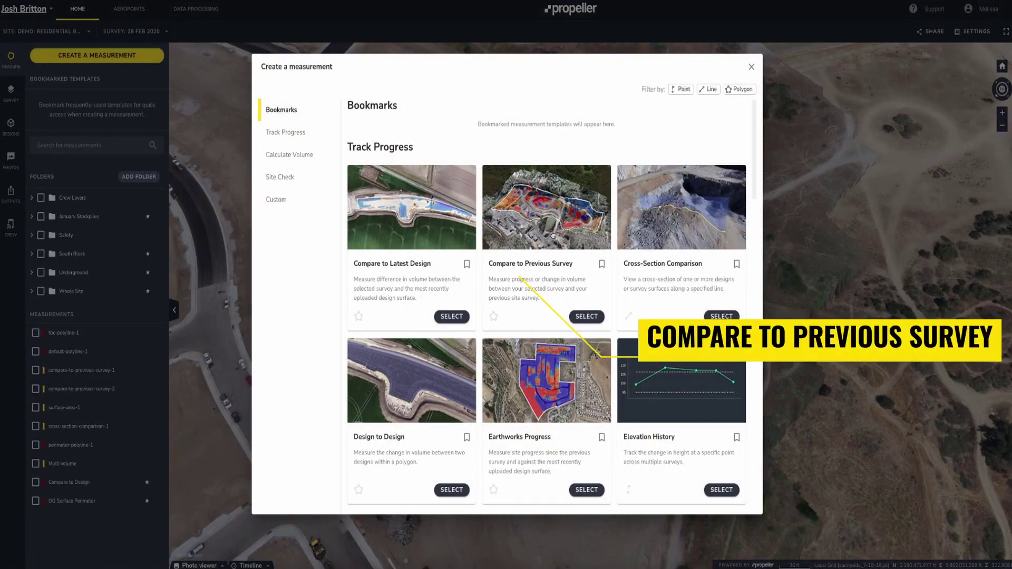
pyautogui.click(580, 315)
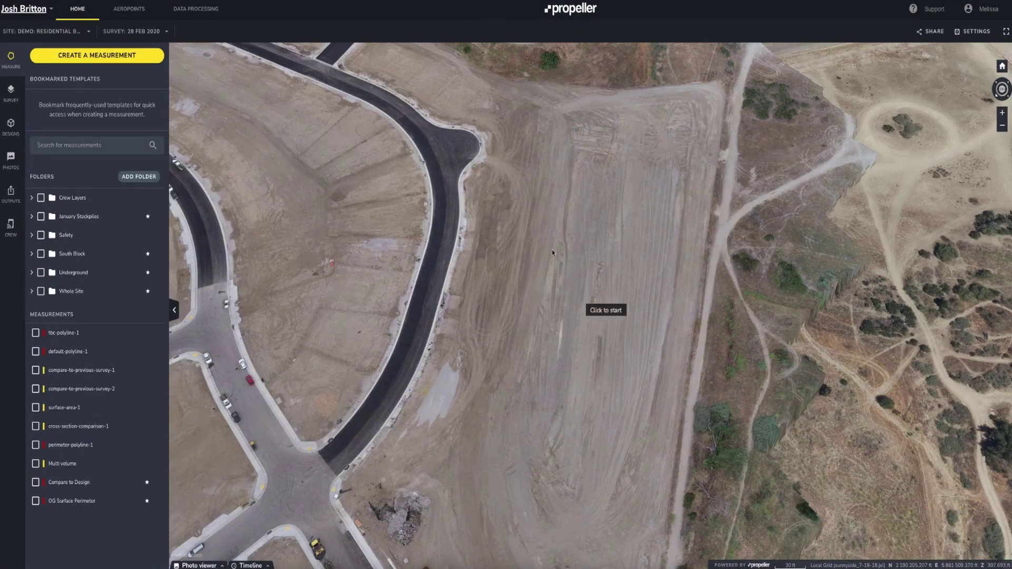
pyautogui.click(520, 86)
pyautogui.click(569, 104)
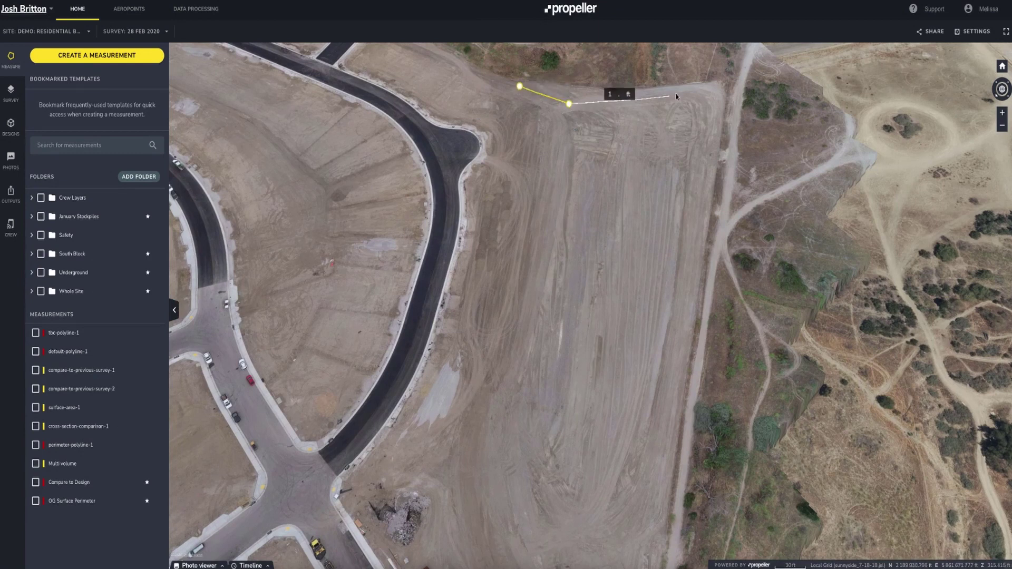
pyautogui.click(723, 85)
pyautogui.click(678, 449)
pyautogui.click(657, 547)
pyautogui.click(598, 562)
pyautogui.click(501, 560)
pyautogui.click(478, 504)
pyautogui.click(490, 396)
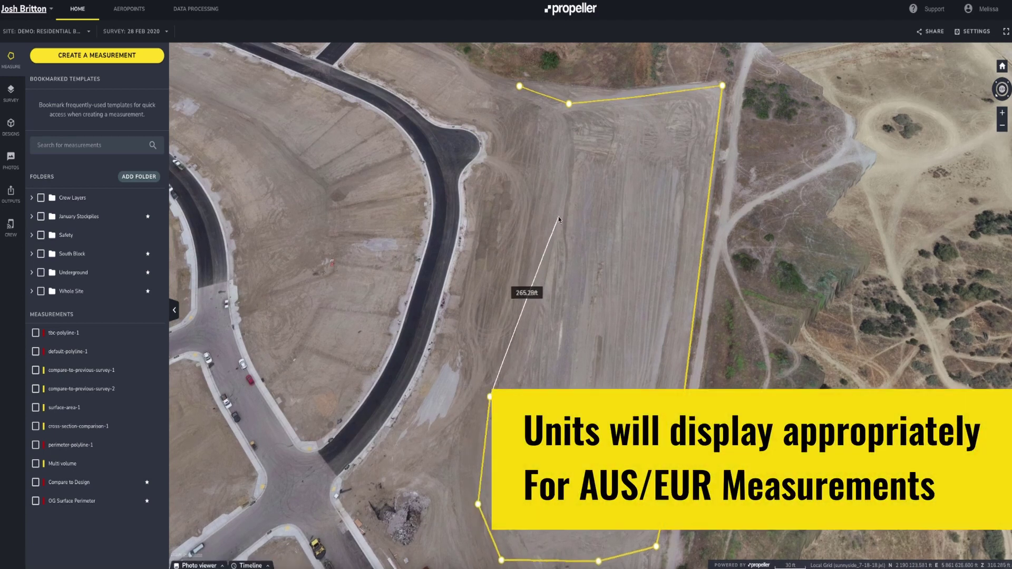
pyautogui.click(520, 88)
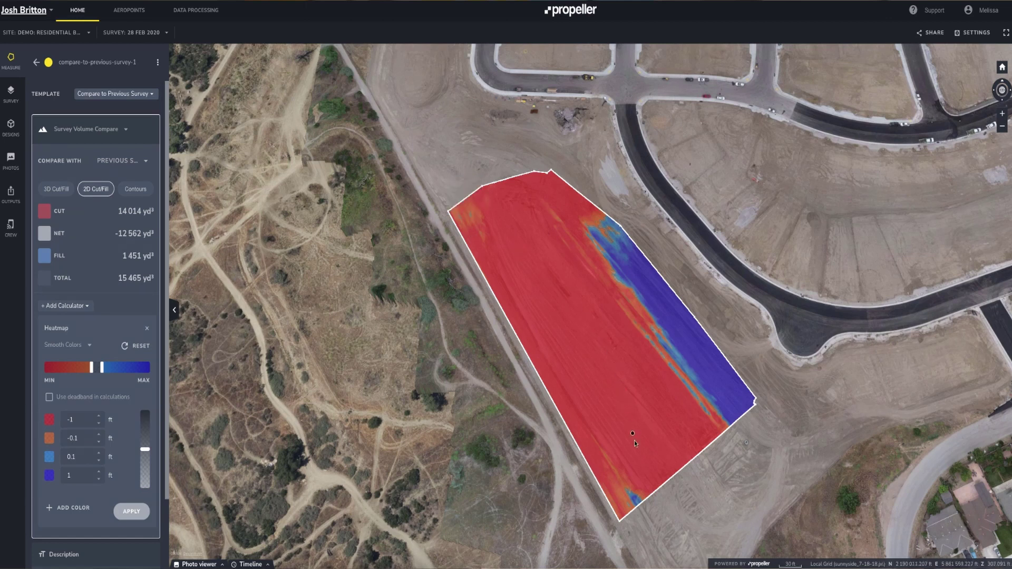
# - Select compare-to-previous-survey-2 from the Measurements list
pyautogui.moveTo(635, 502)
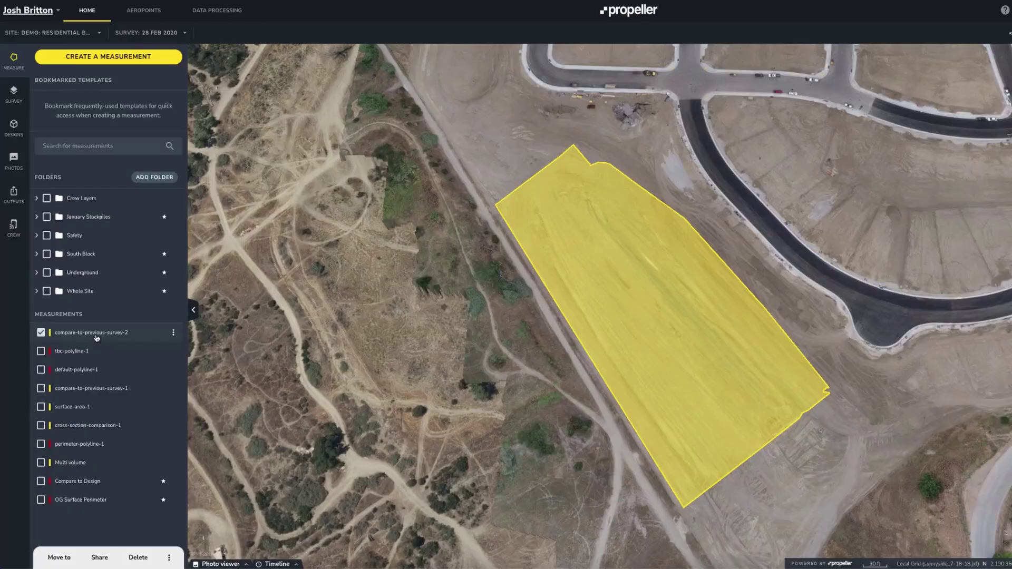
pyautogui.click(96, 334)
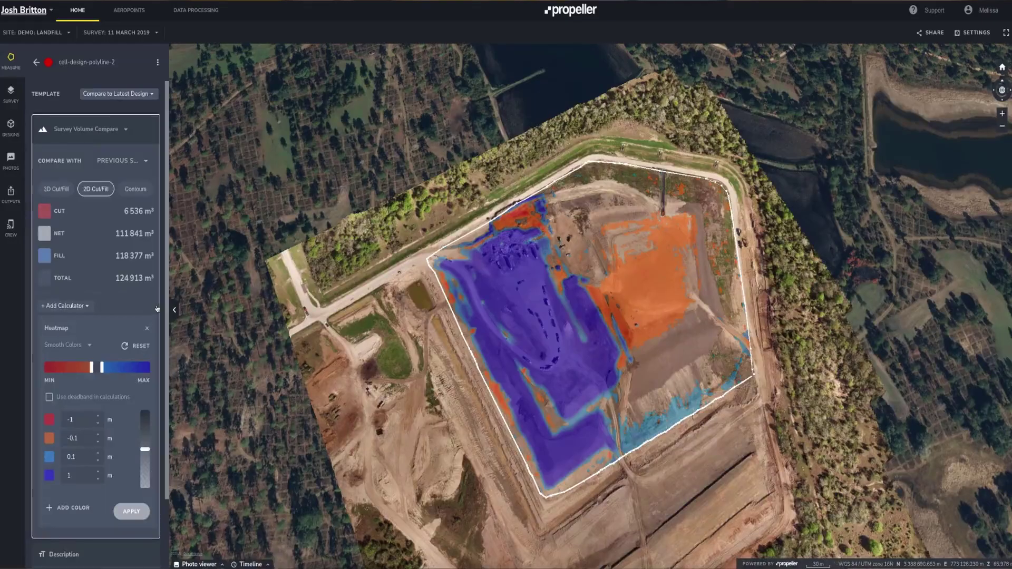
# - Choose the EndOfLCell4.dxf:CELL_DESIGN design as the Compare With surface
pyautogui.click(117, 161)
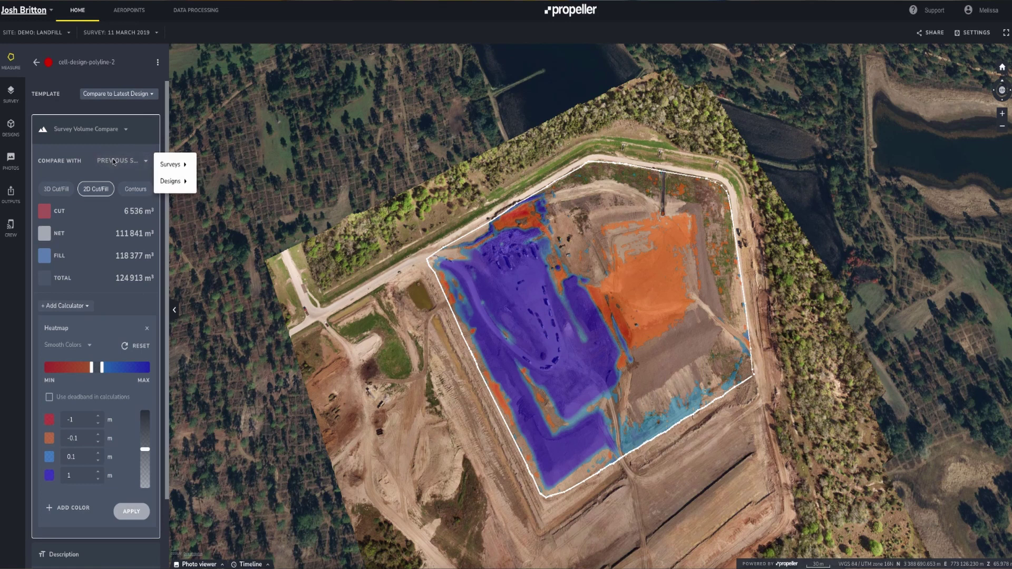
pyautogui.moveTo(177, 183)
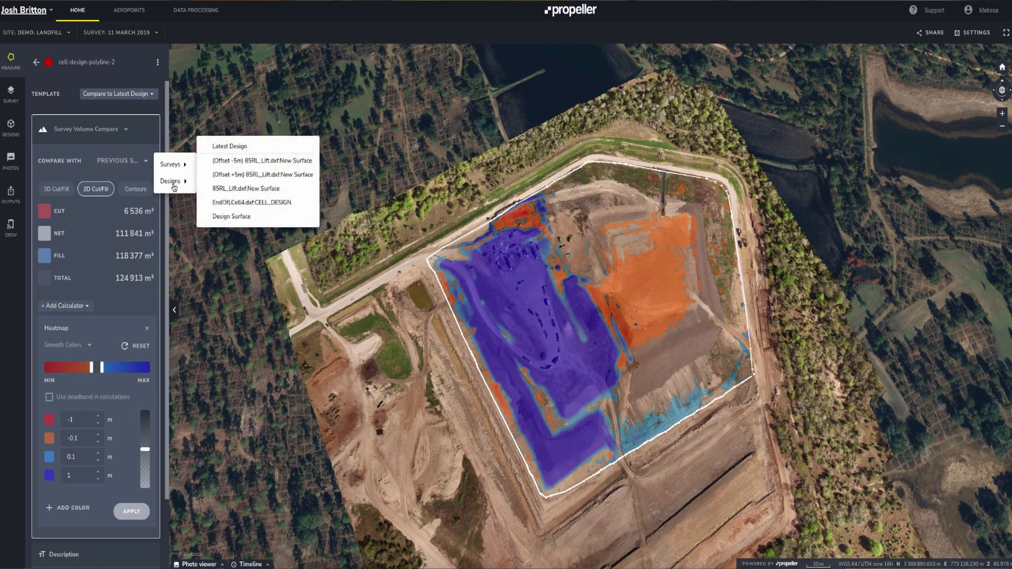
pyautogui.click(253, 203)
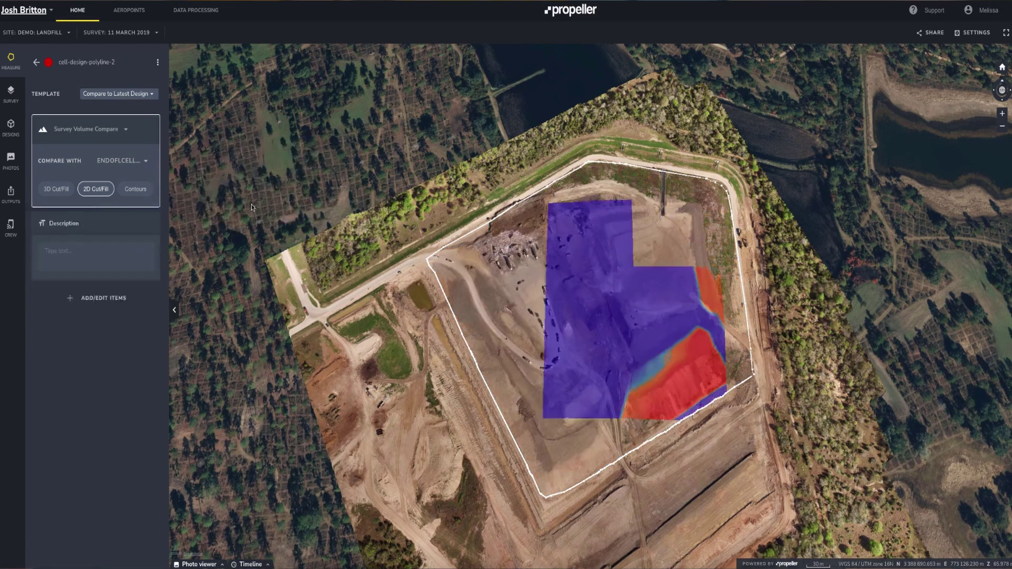